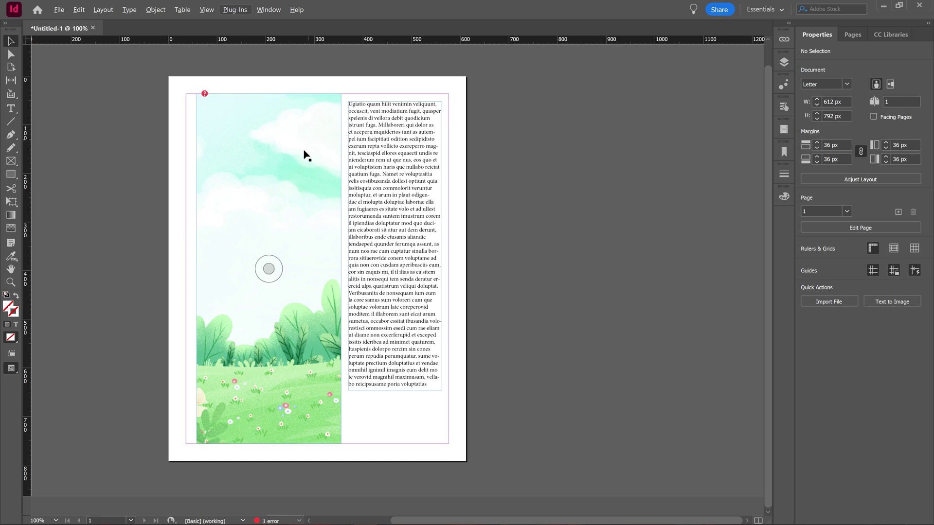
# Step: Select the meadow image frame and show the Links panel flagging its flowers image as missing
pyautogui.click(306, 185)
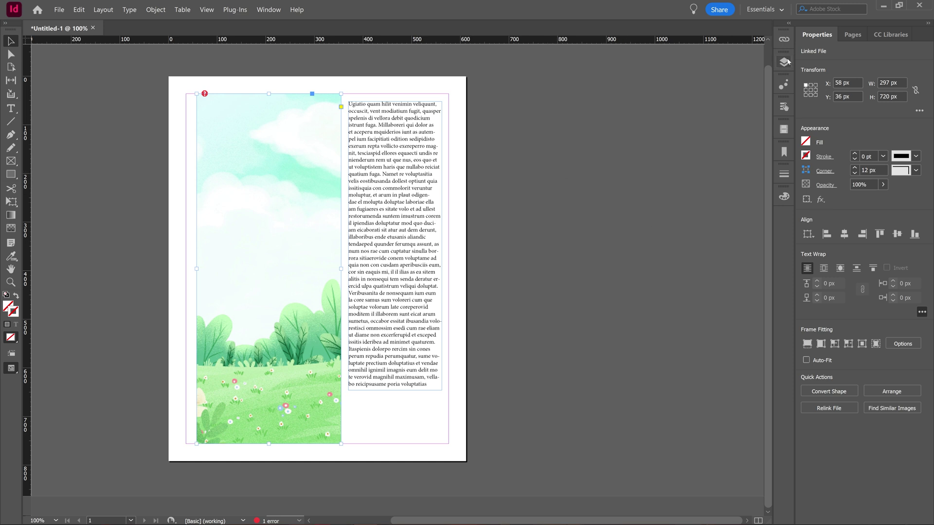
pyautogui.click(785, 41)
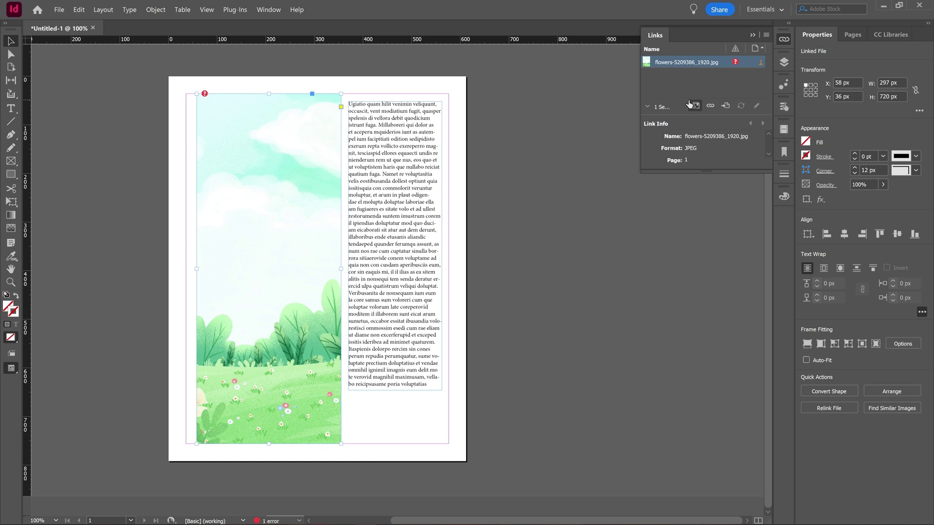
pyautogui.click(268, 10)
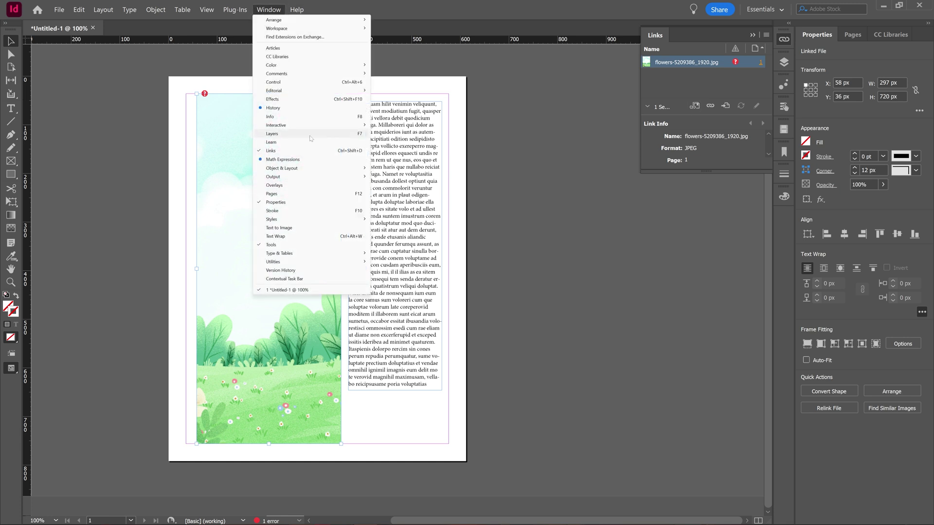
pyautogui.click(657, 38)
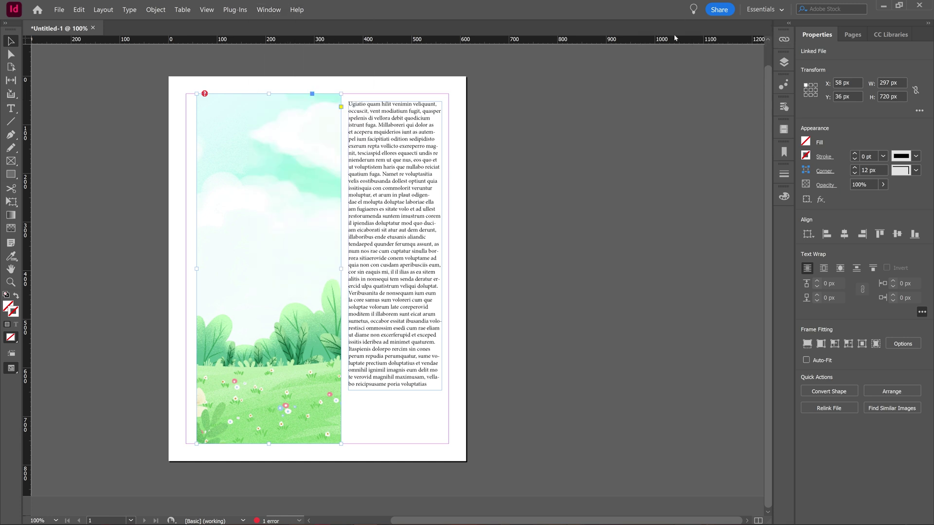
pyautogui.click(785, 39)
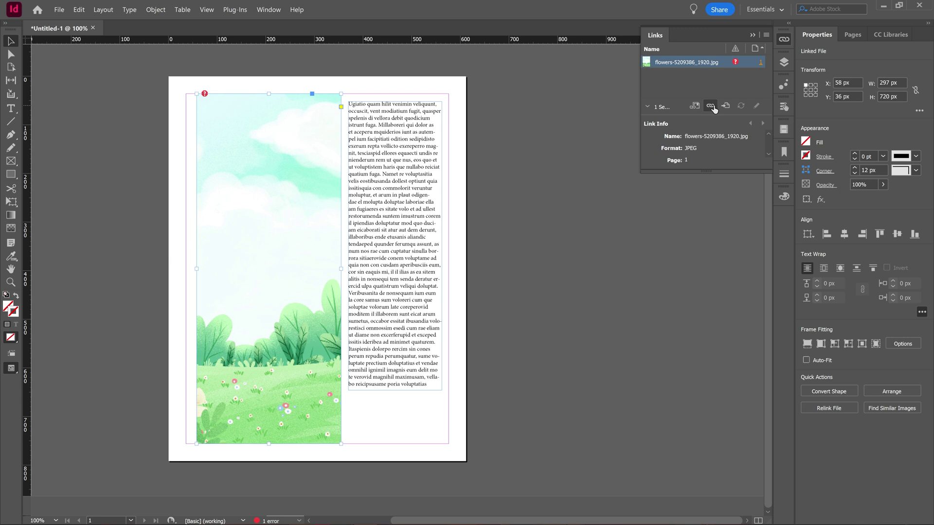
# Step: Relink the missing image to flowers-5209386_1920.jpg from the Assets folder
pyautogui.click(710, 106)
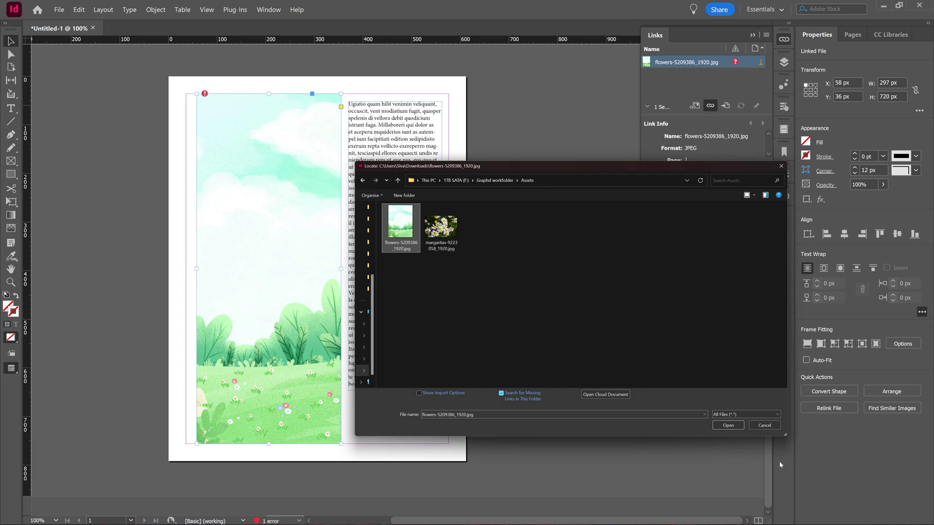
pyautogui.click(728, 425)
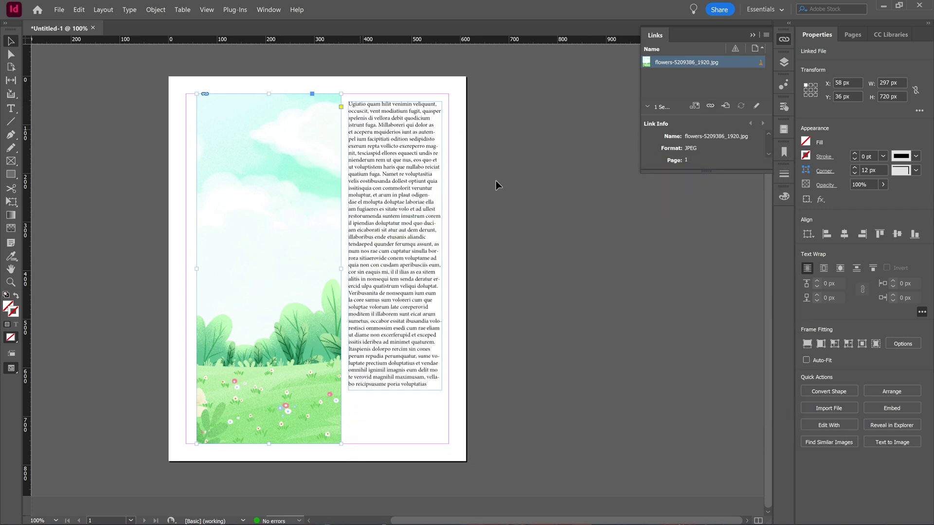
# Step: Relink the selected flowers link to margaritas-9223058_1920.jpg so the frame shows the daisy photo
pyautogui.click(690, 64)
pyautogui.click(711, 107)
pyautogui.click(458, 226)
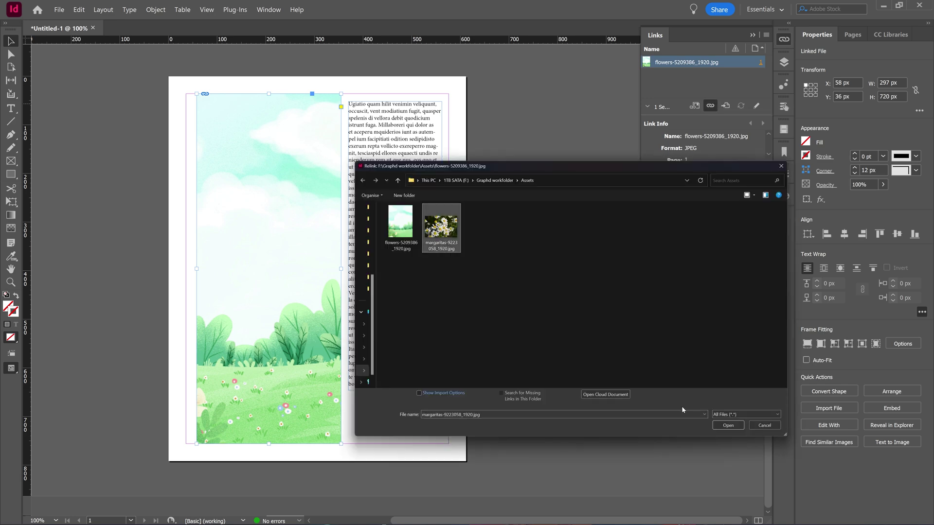
pyautogui.click(728, 425)
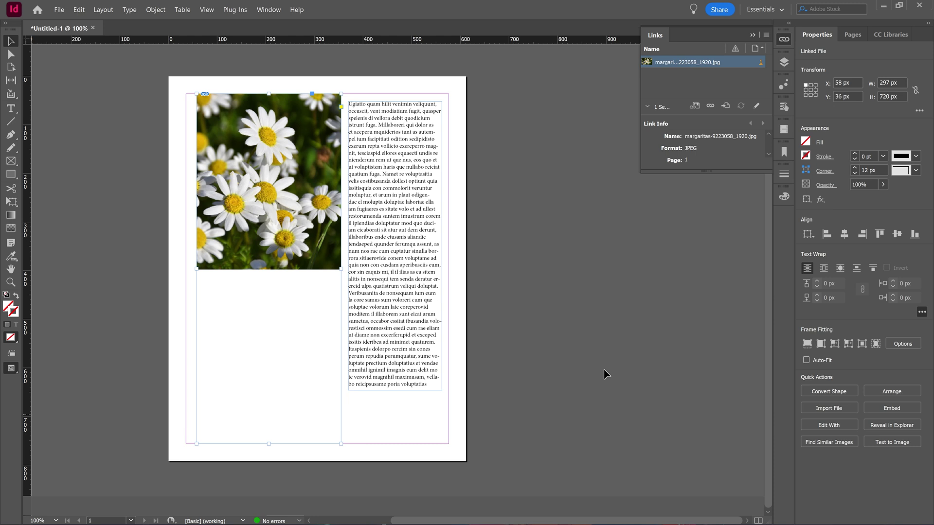
pyautogui.moveTo(284, 259)
pyautogui.mouseDown()
pyautogui.moveTo(285, 227)
pyautogui.moveTo(283, 235)
pyautogui.mouseUp()
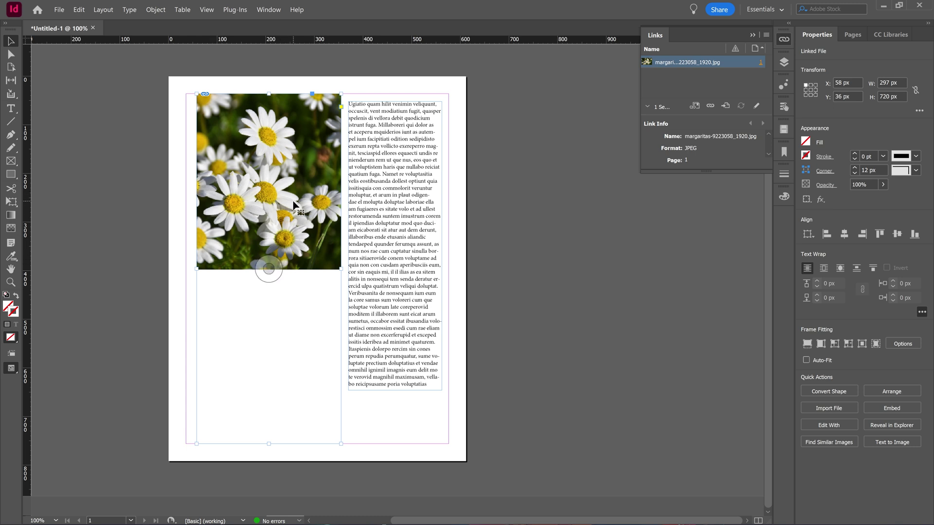
# Step: Relink the frame back to flowers-5209386_1920.jpg, restoring the meadow picture
pyautogui.click(711, 106)
pyautogui.click(401, 226)
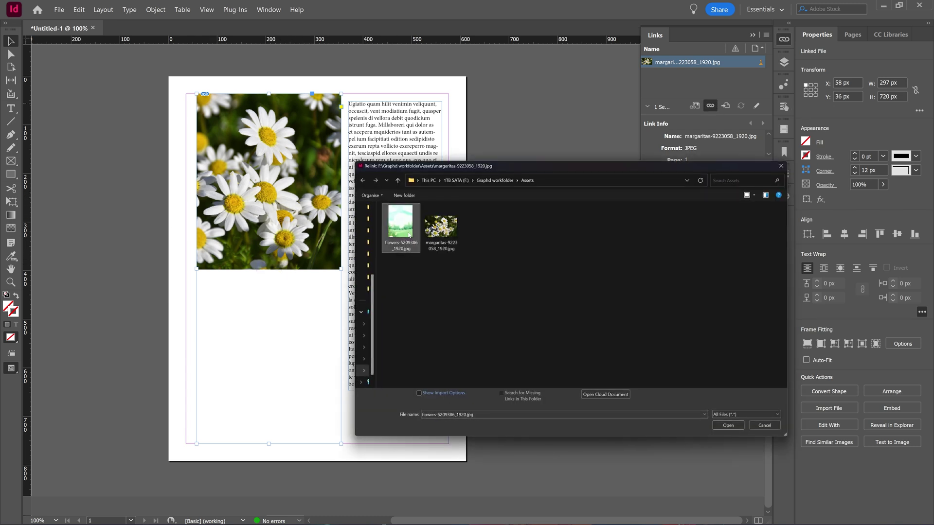
pyautogui.click(728, 424)
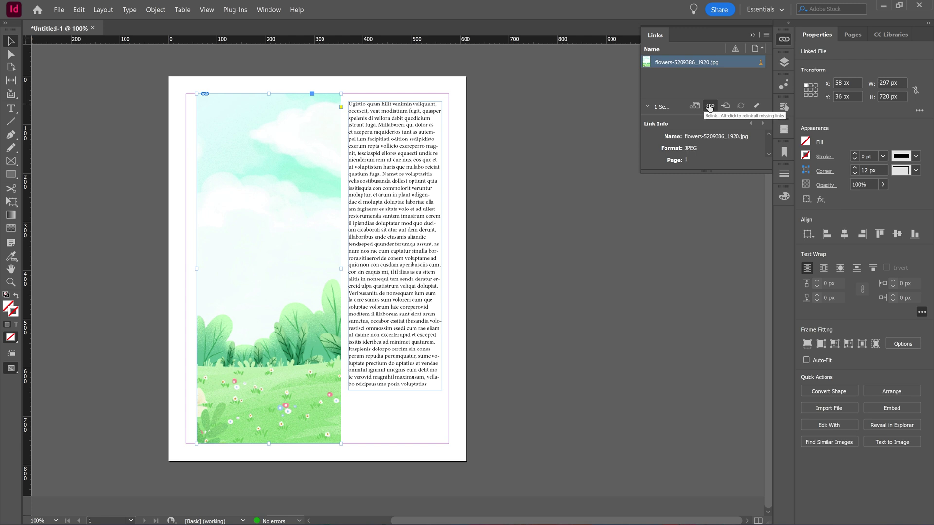
pyautogui.click(710, 107)
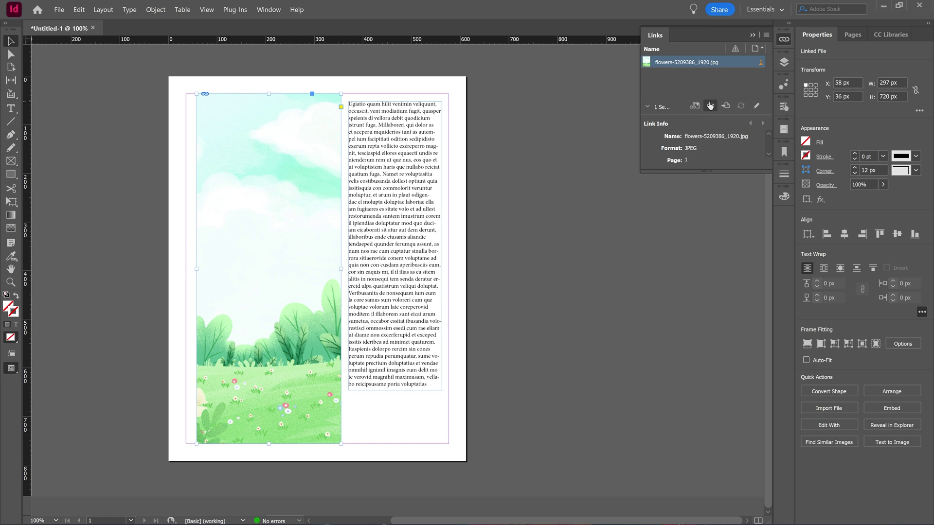